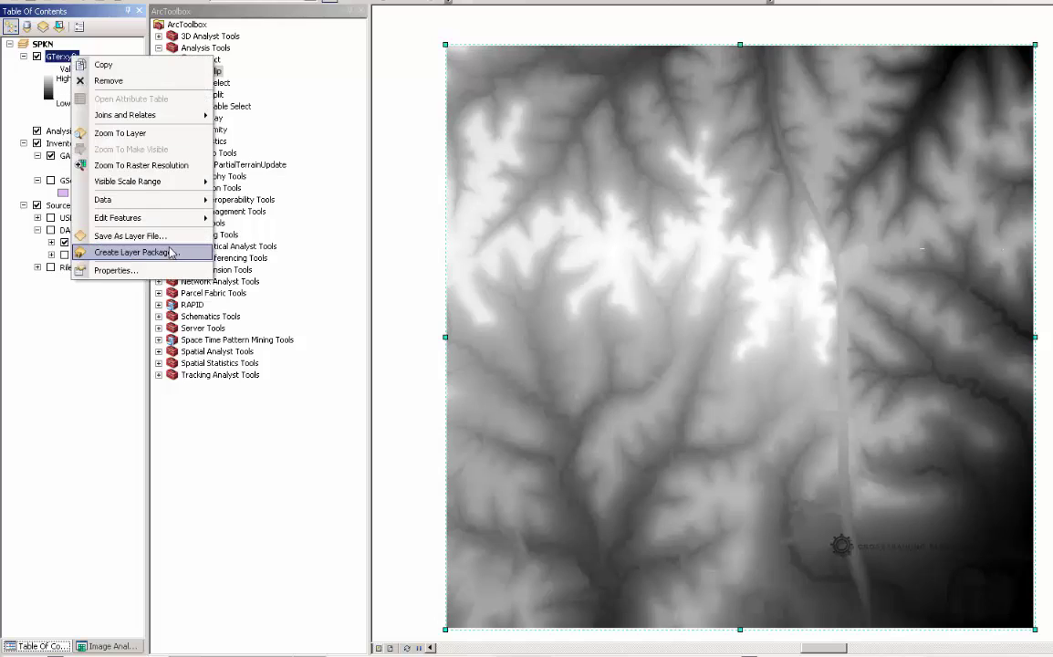
Step: Inspect the elevation layer's spatial reference and linear unit, then close its properties unchanged
click(116, 270)
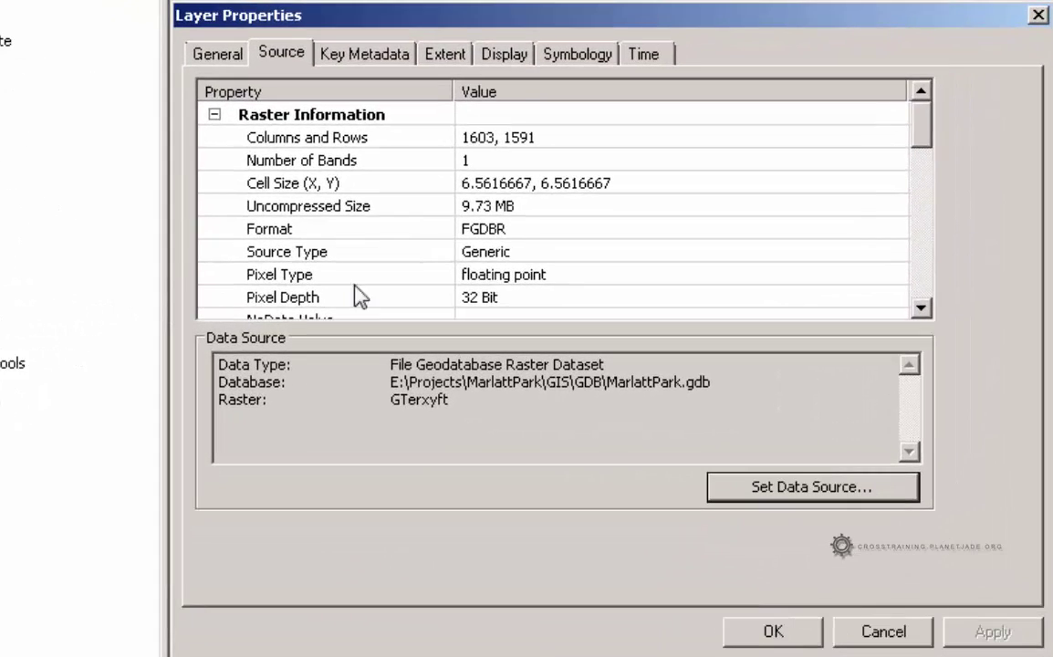
drag(928, 144, 914, 219)
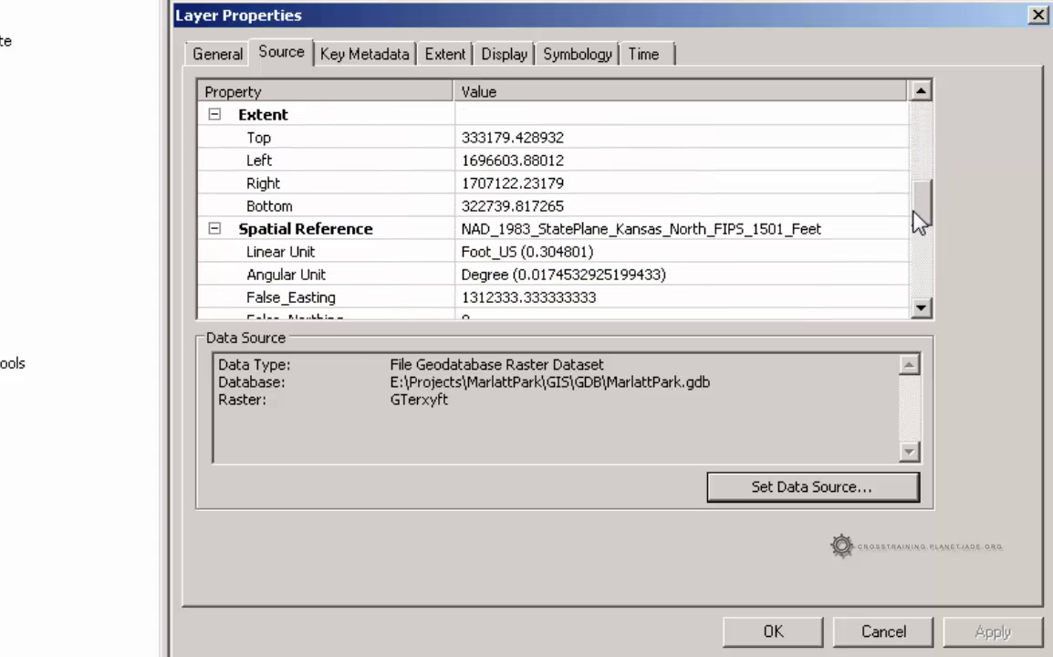
click(819, 232)
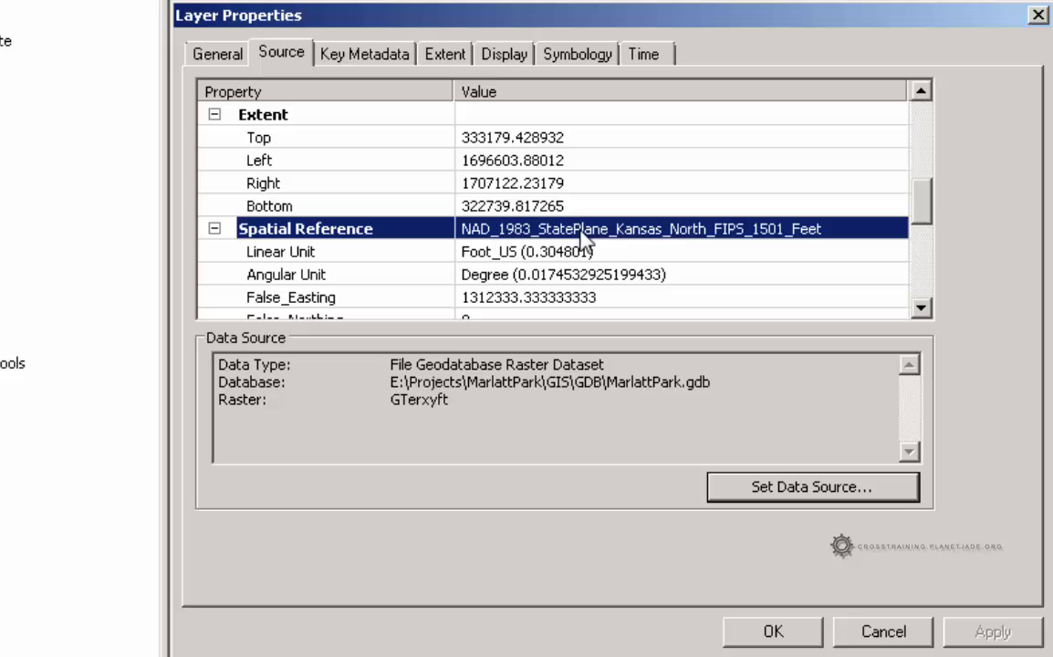
click(504, 260)
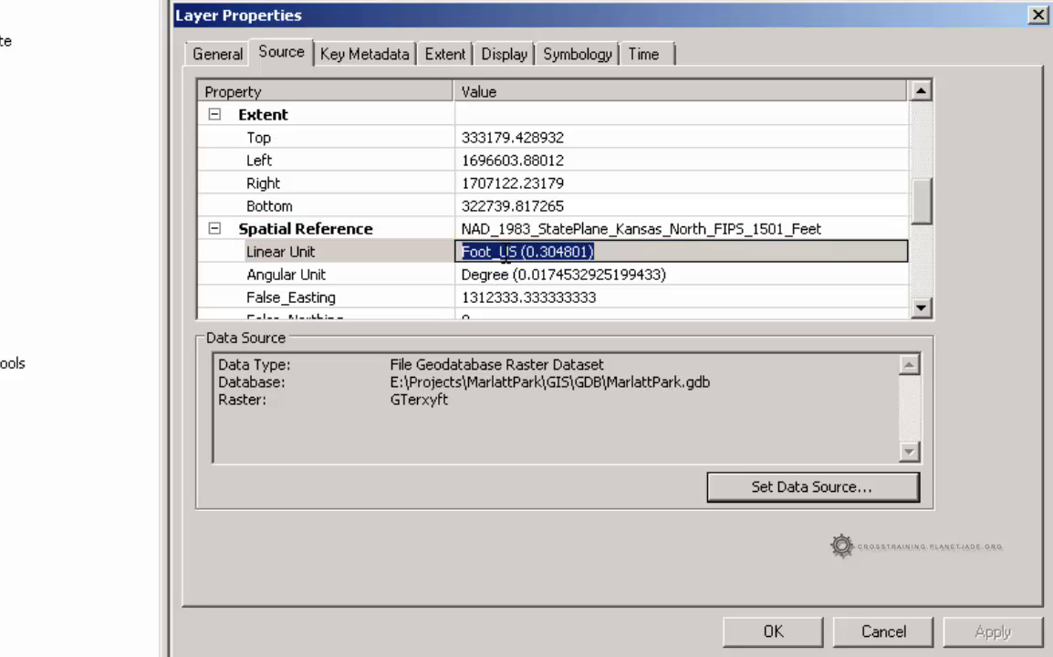
click(927, 214)
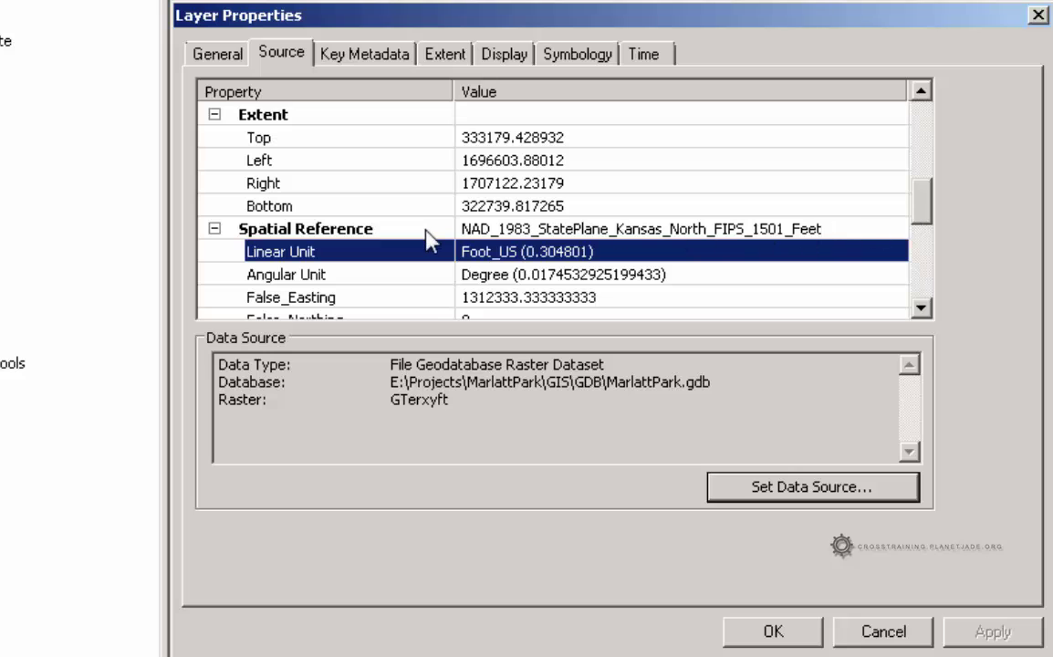
click(886, 631)
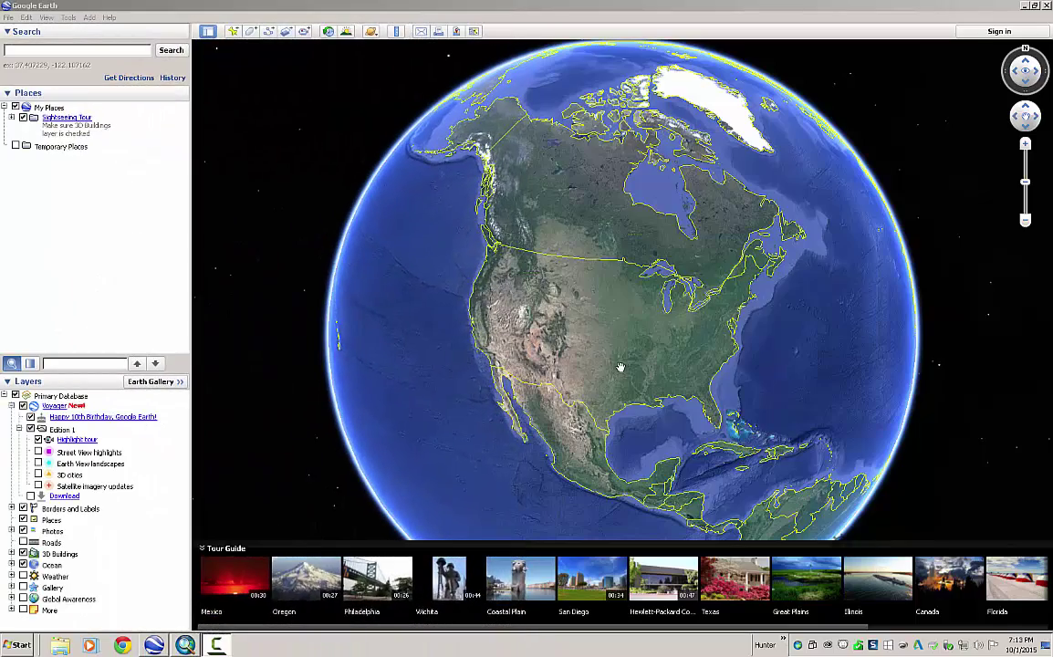
Step: Zoom Google Earth from the globe down to Manhattan, Kansas, and collapse the Tour Guide
scroll(620, 366, up, 5)
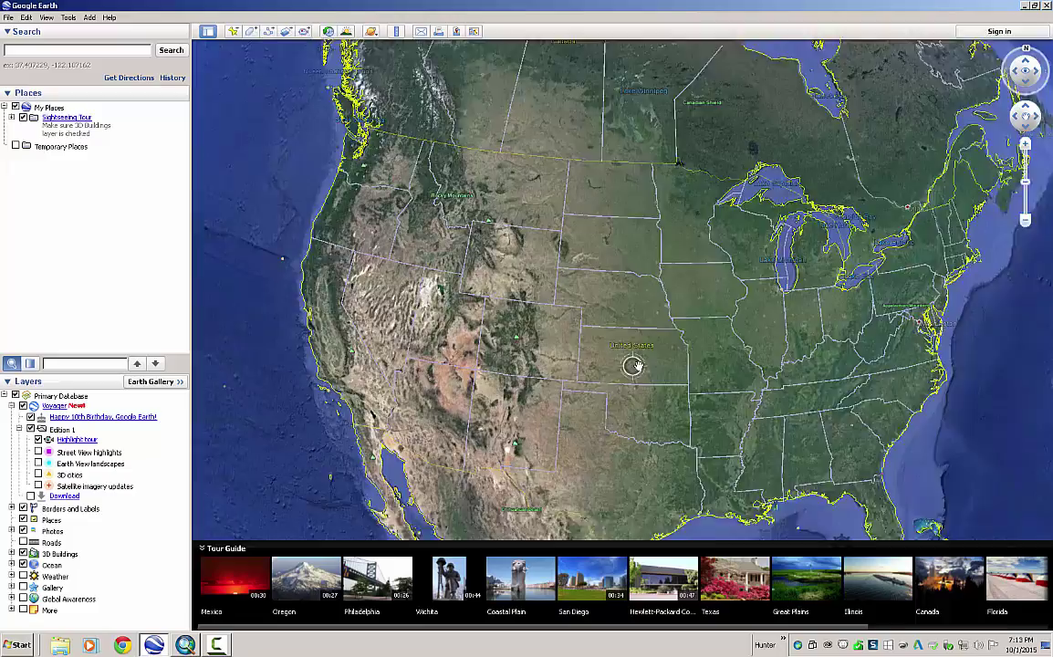
scroll(632, 365, up, 5)
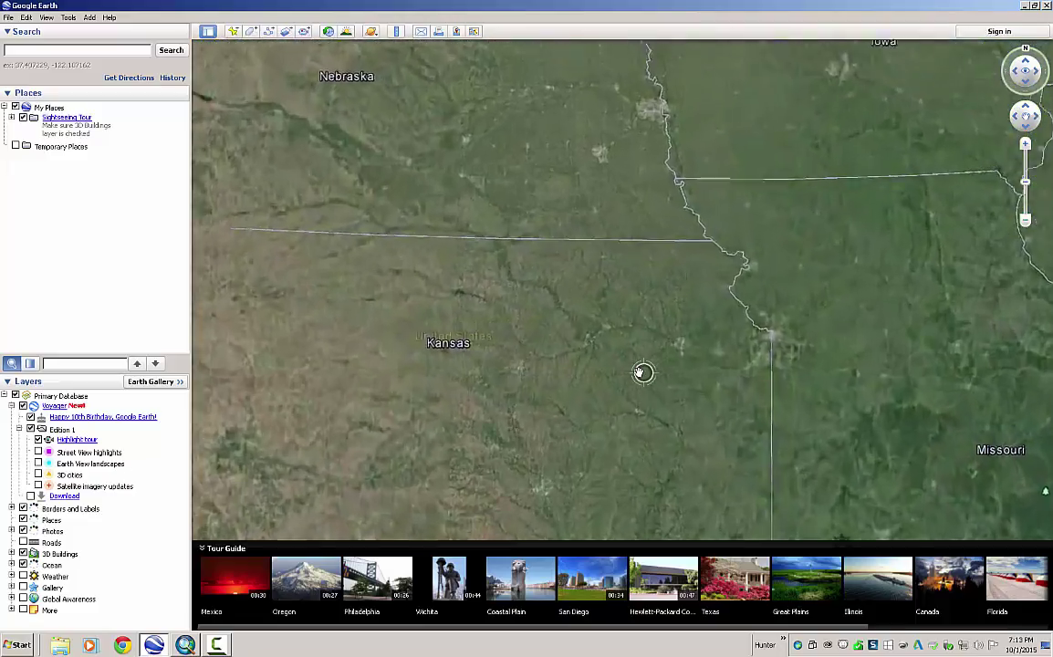
scroll(642, 372, up, 5)
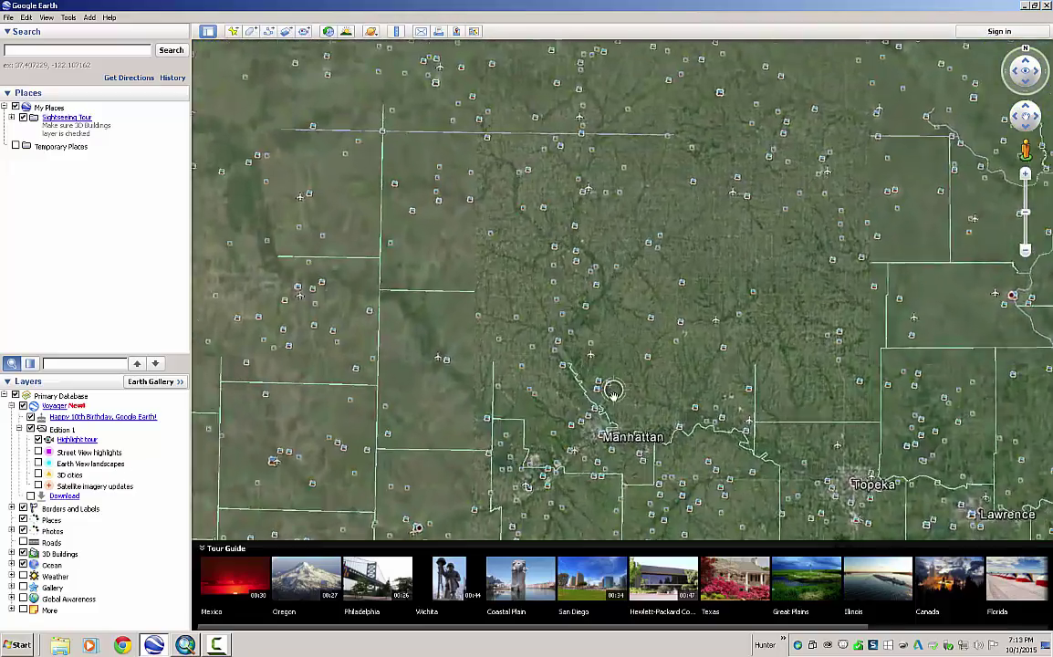
scroll(613, 390, up, 2)
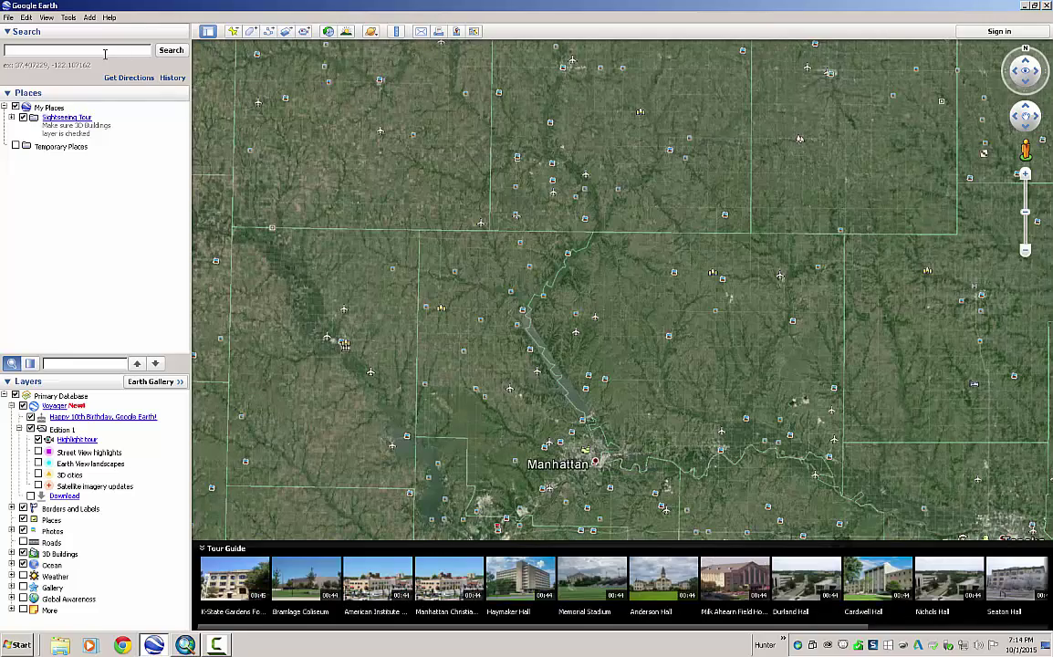
scroll(603, 424, up, 3)
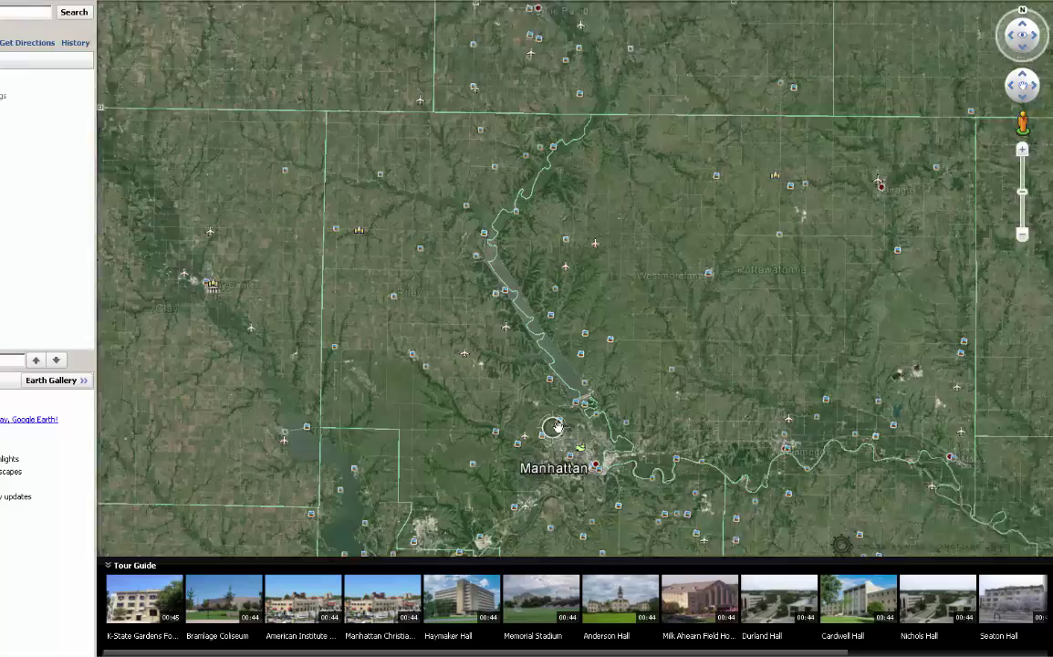
scroll(555, 427, up, 3)
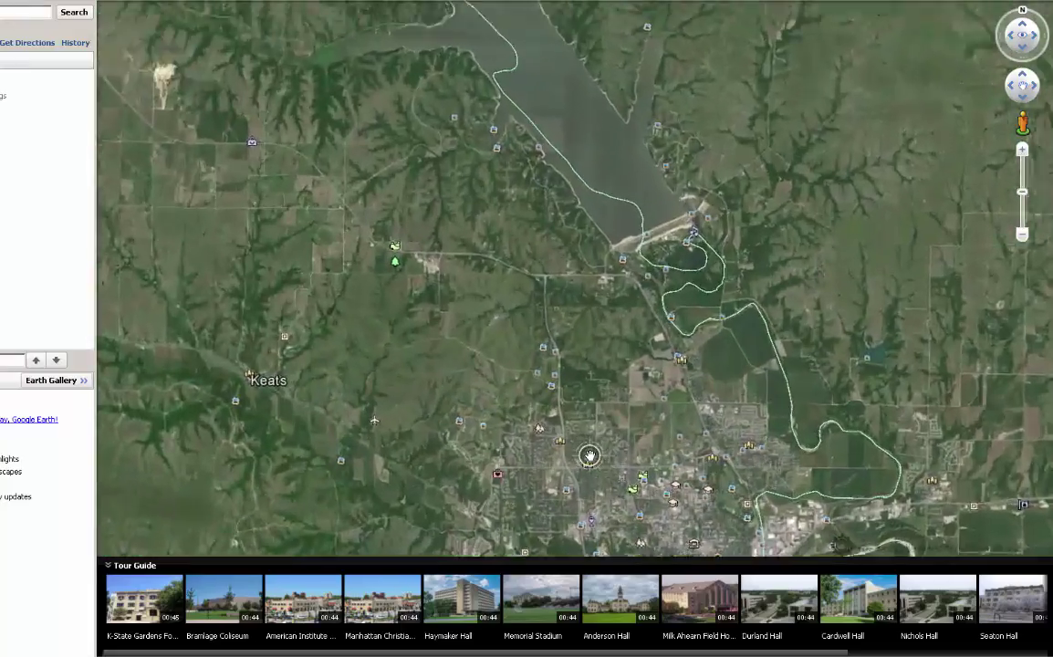
scroll(537, 386, up, 3)
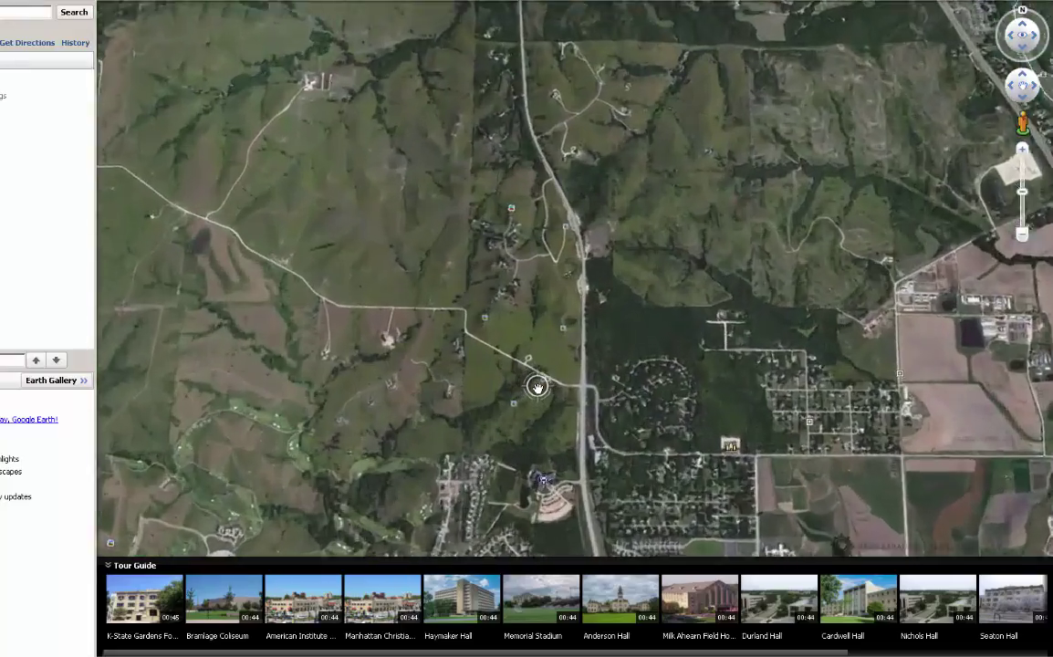
scroll(537, 387, up, 3)
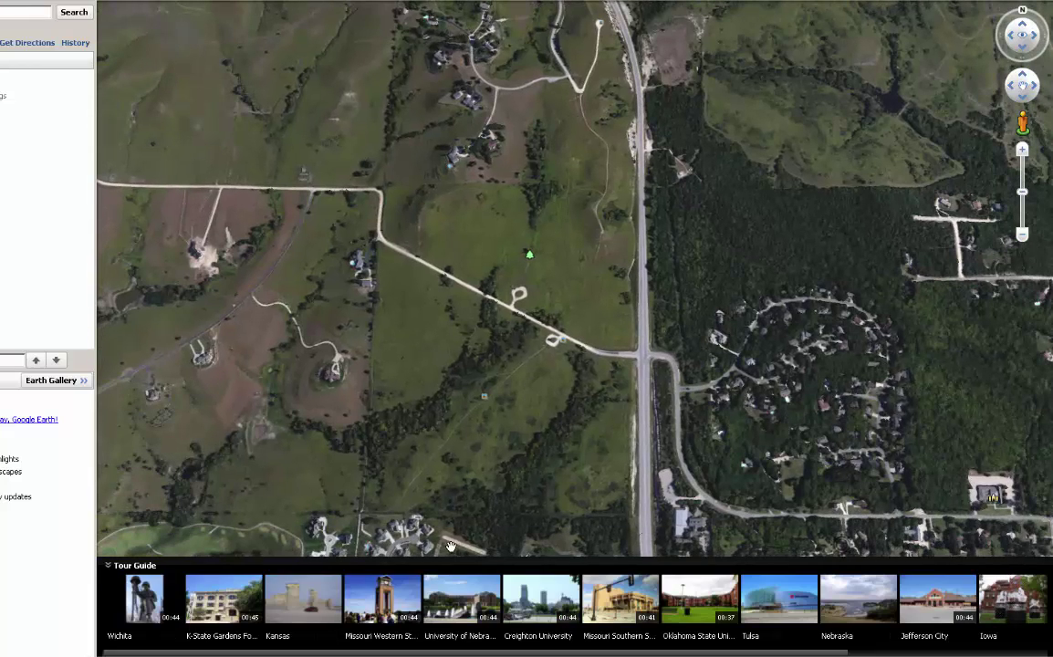
click(108, 566)
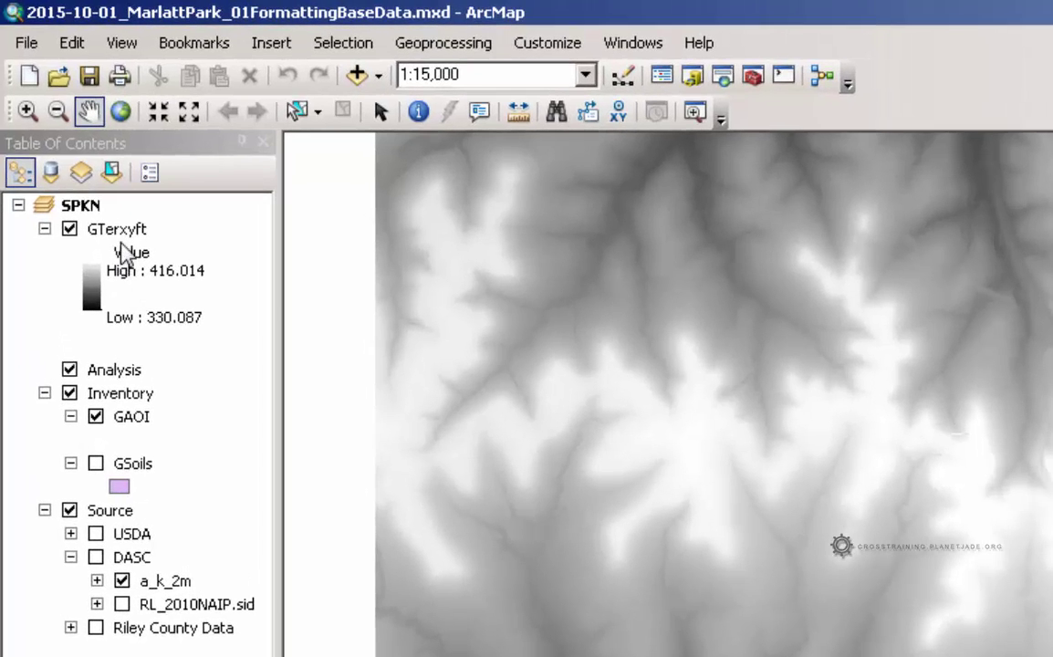
Step: Select the GTerxyft elevation layer in the Table of Contents
click(65, 131)
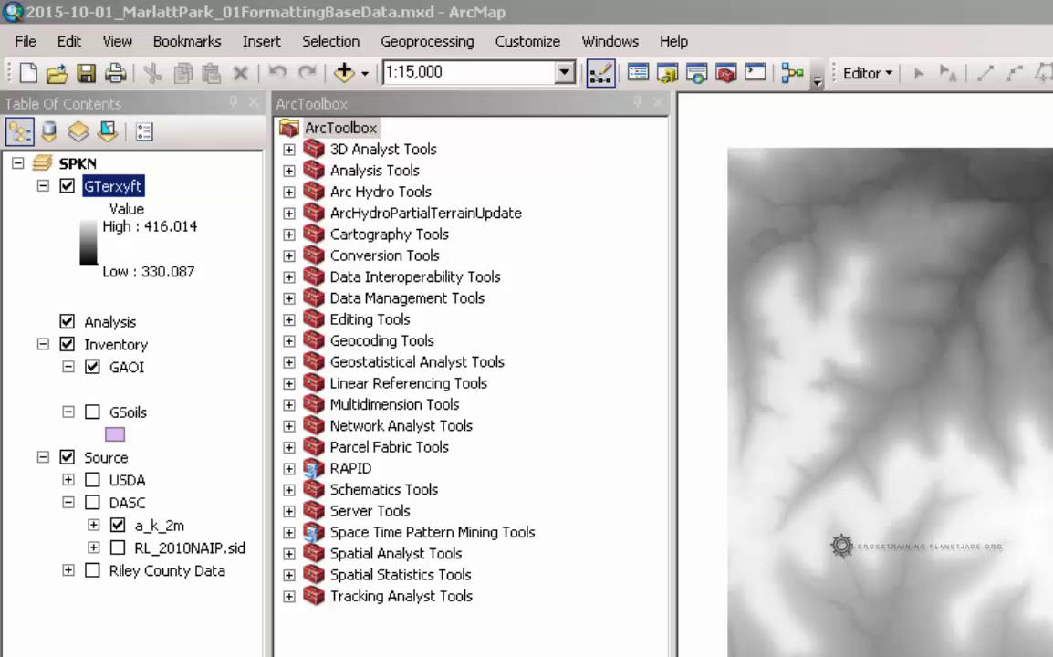
Step: Expand Spatial Analyst Tools > Map Algebra in ArcToolbox and select Raster Calculator
click(345, 133)
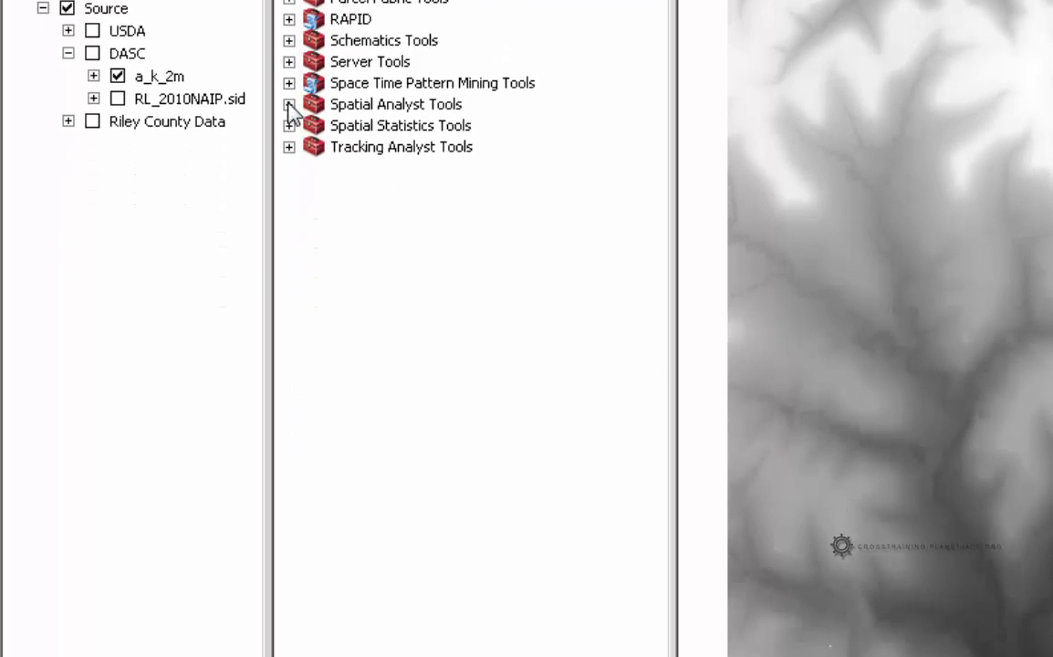
click(290, 554)
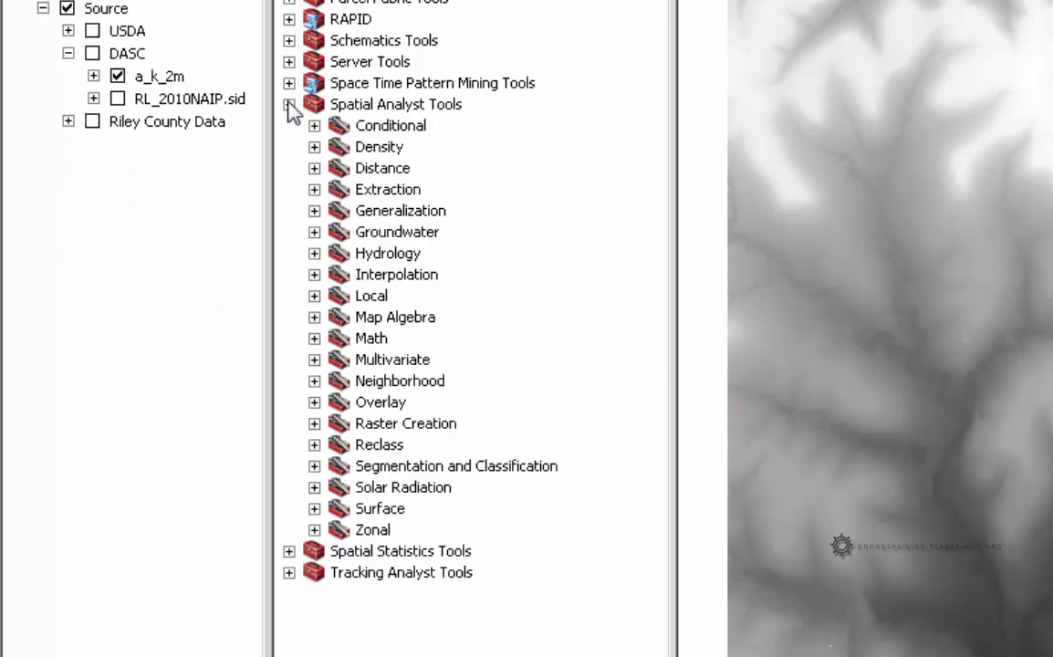
click(314, 318)
click(425, 341)
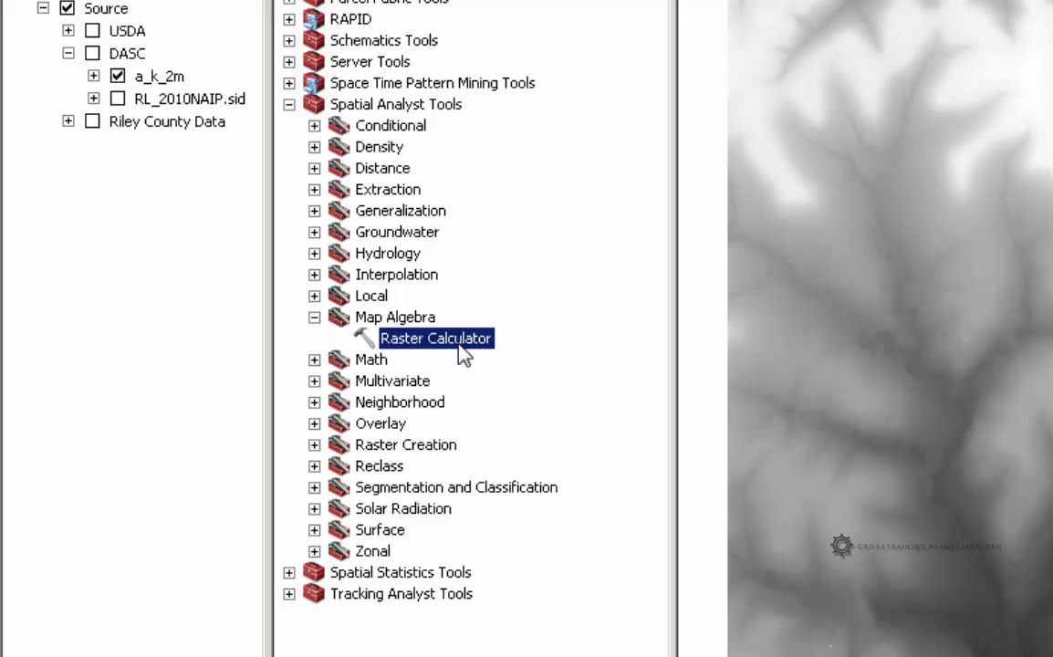
Step: Launch Raster Calculator, move the dialog aside, and select GTerxyft in the layers list
double_click(454, 340)
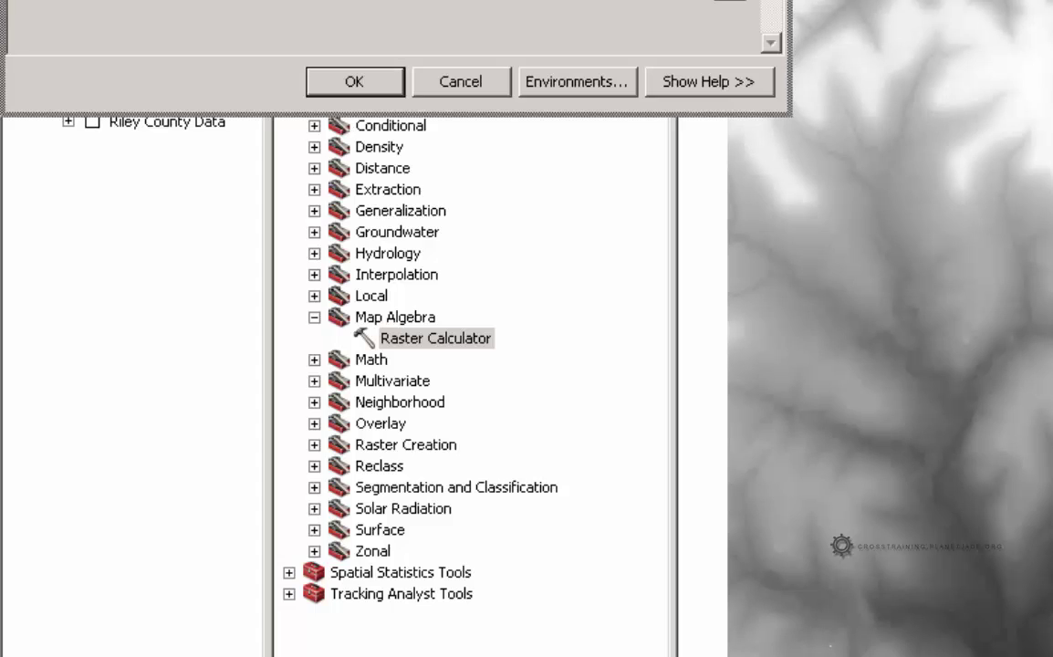
drag(347, 2, 1042, 261)
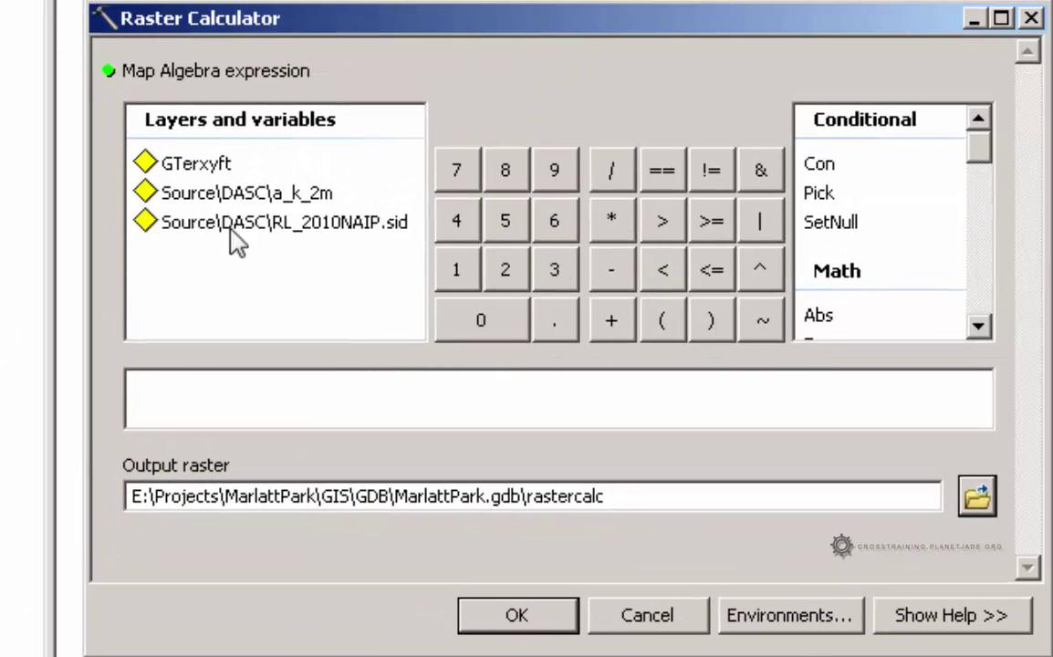
click(198, 164)
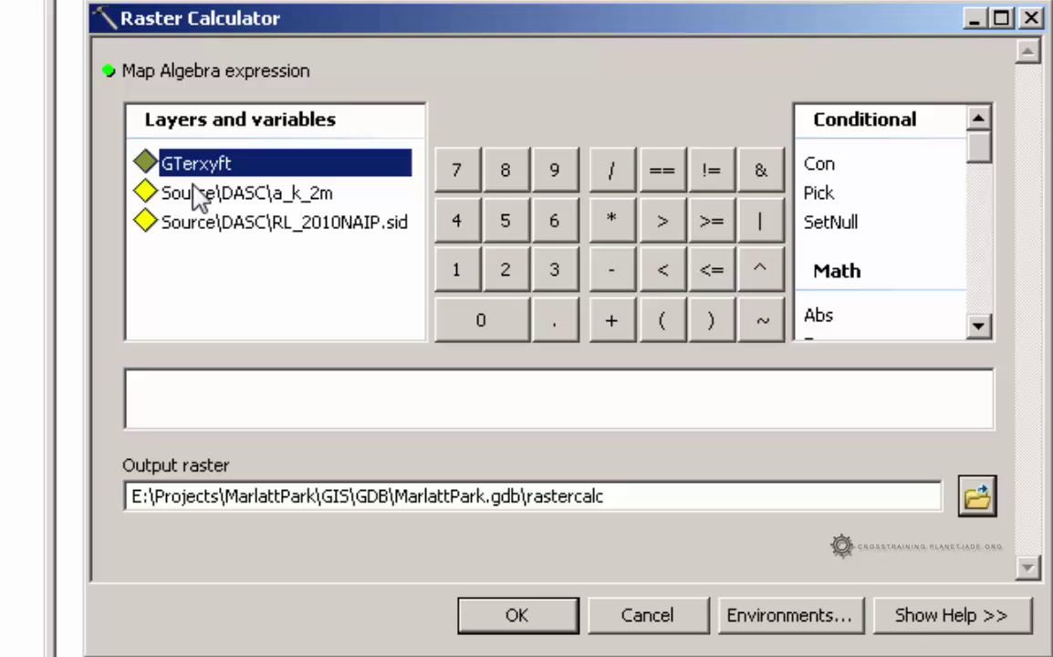
click(199, 194)
click(198, 225)
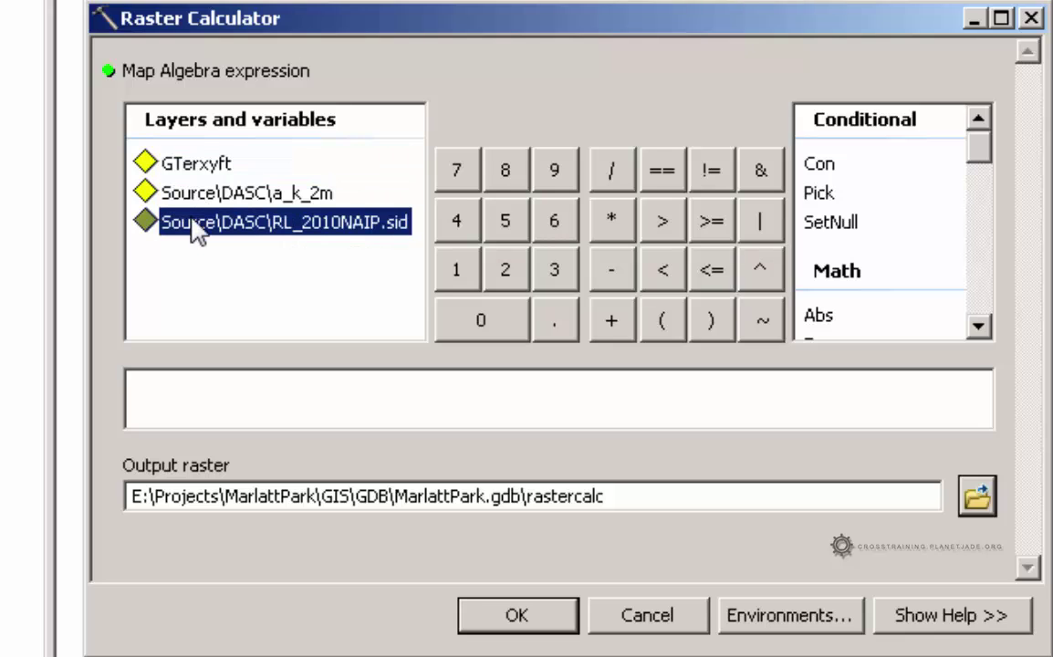
click(193, 194)
click(193, 166)
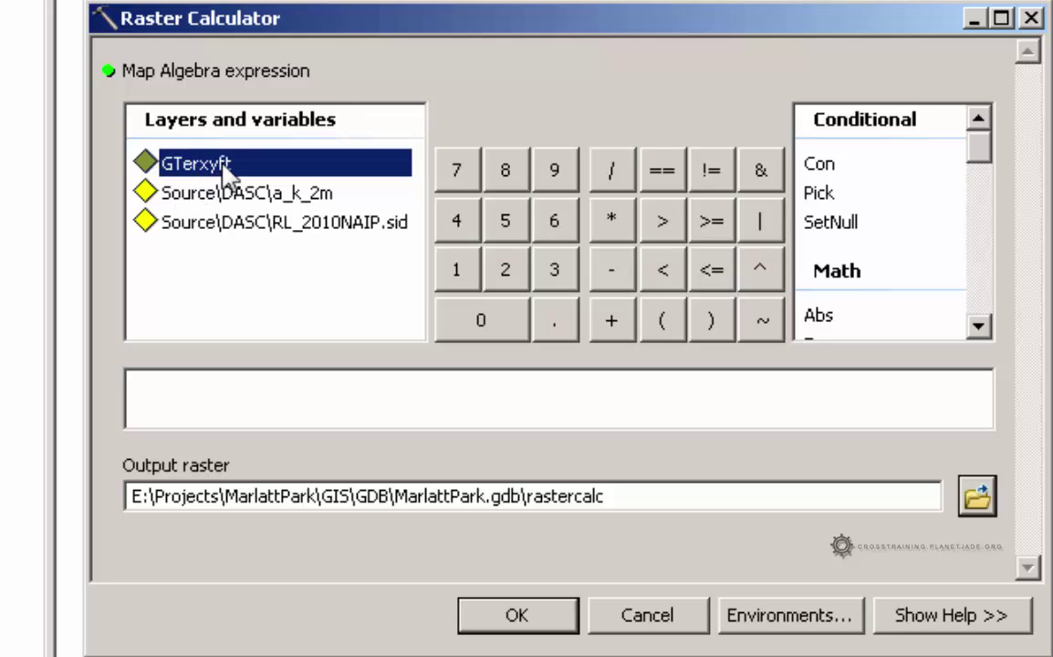
Step: Insert GTerxyft and multiply it by 3.2808399 using the calculator keypad
double_click(228, 166)
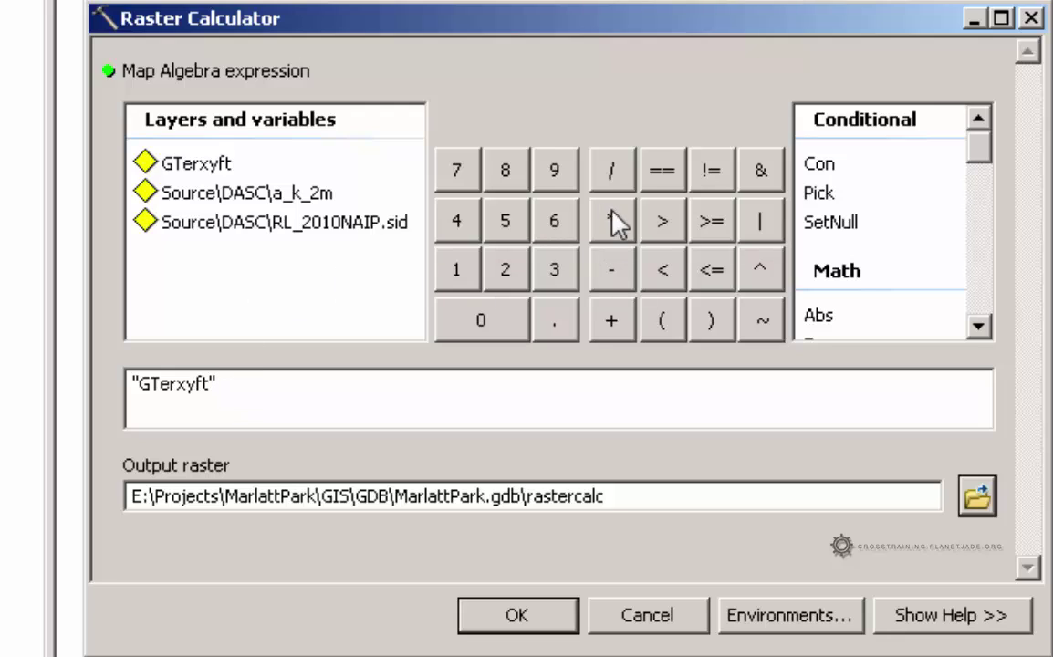
click(551, 270)
click(557, 337)
click(501, 265)
click(506, 179)
click(495, 329)
click(499, 187)
click(554, 265)
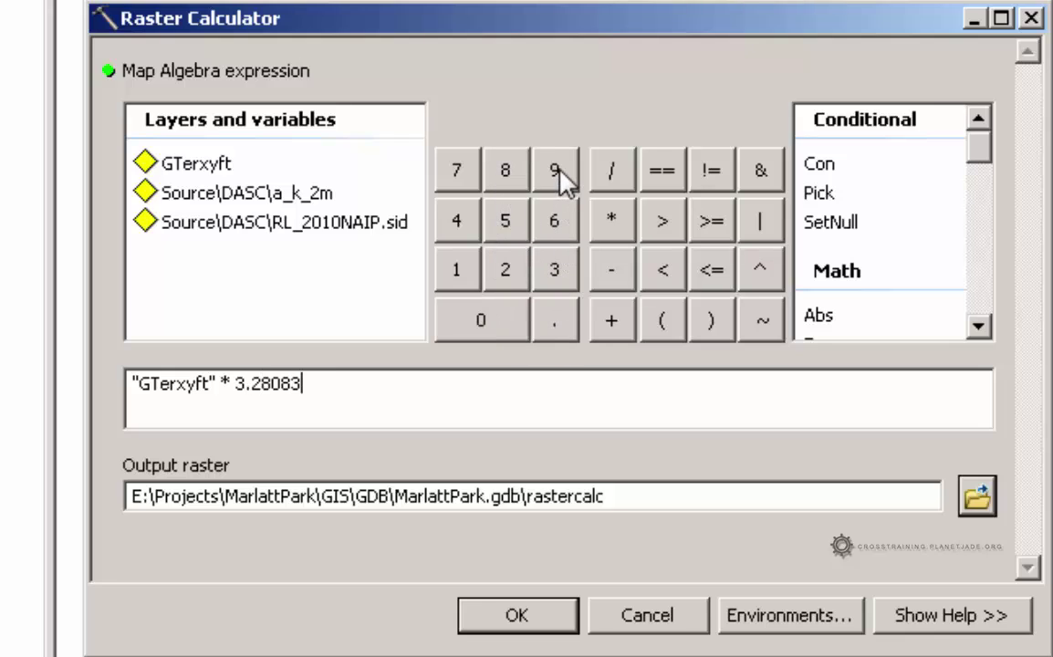
click(558, 169)
click(556, 171)
Step: Rename the output raster from rastercalc1 to Gterxyzft in MarlattPark.gdb and run the calculation
click(536, 495)
drag(529, 495, 675, 500)
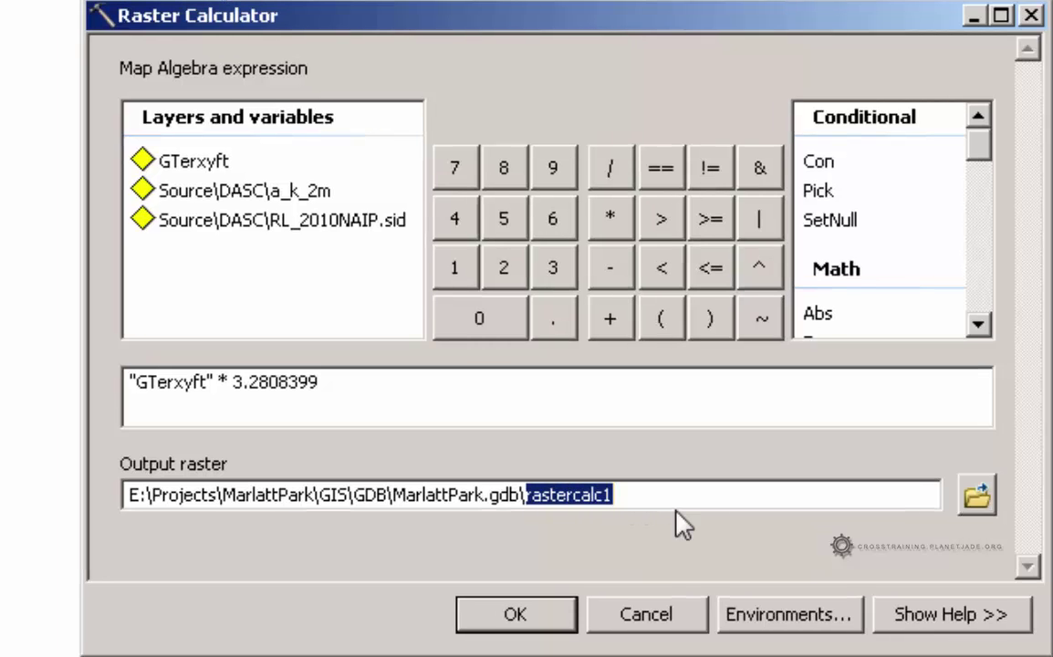
text(Gt)
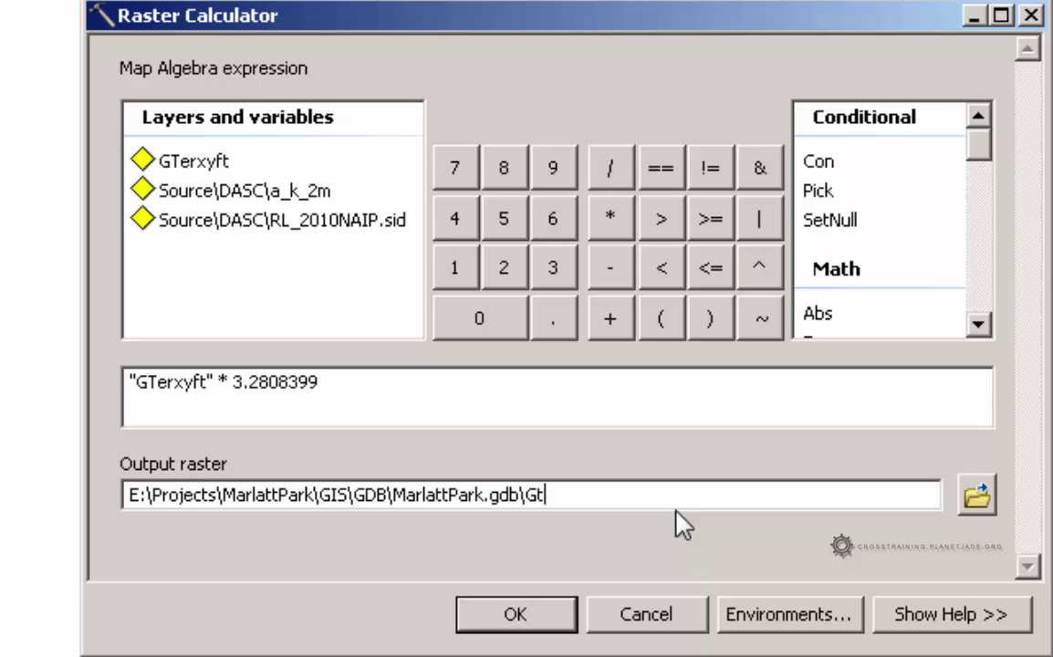
text(erft)
key(Left)
text(xys)
key(BackSpace)
text(z)
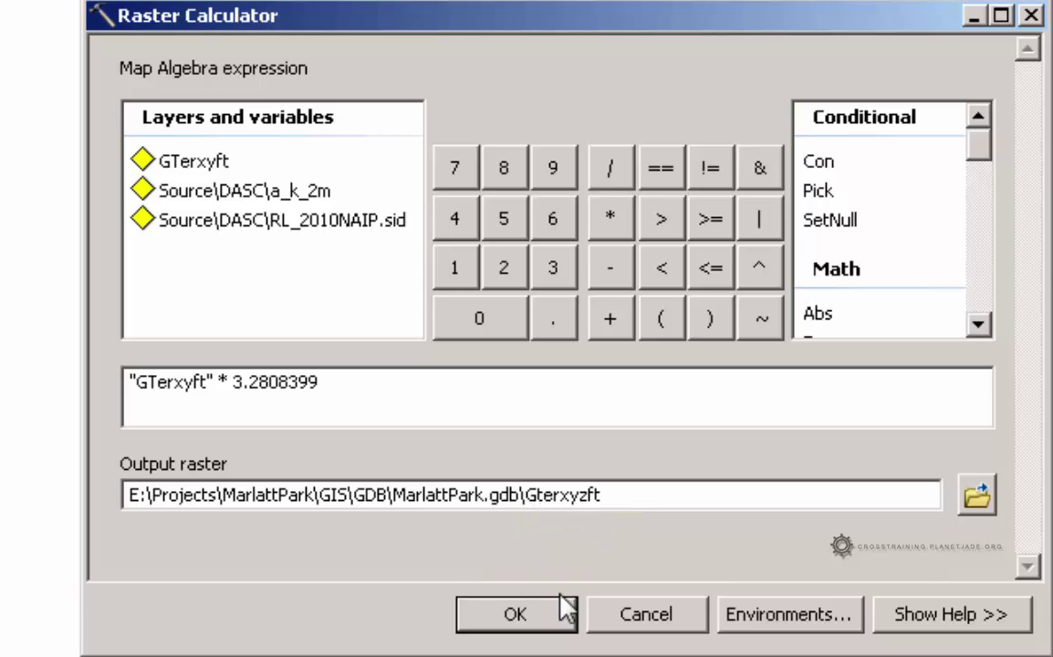
click(522, 624)
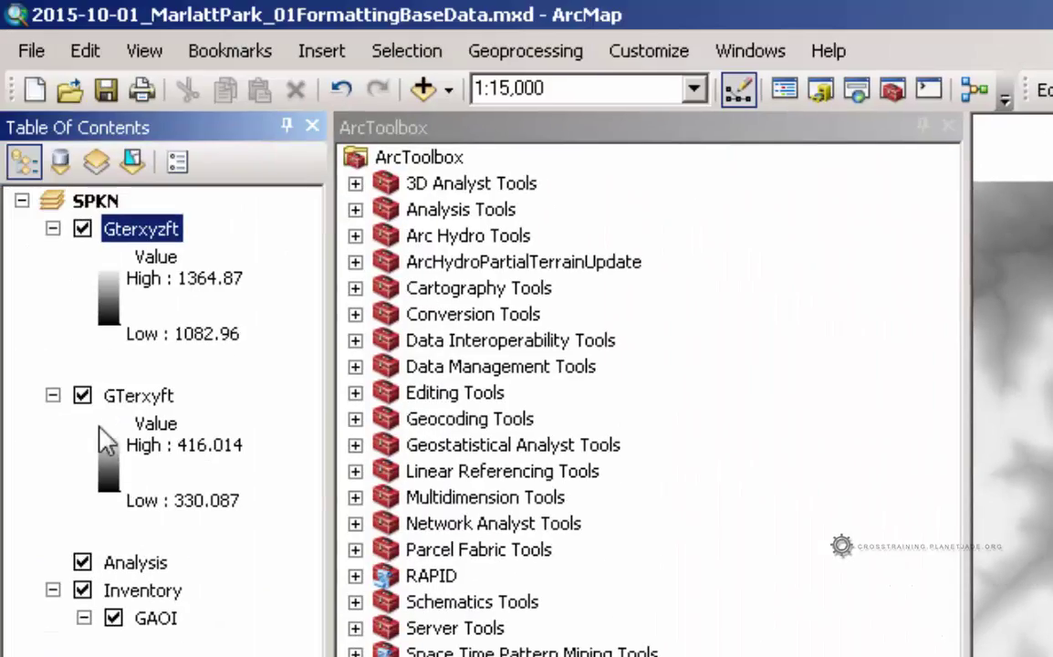
Step: Hide GTerxyft and check Gterxyzft's Source tab and spatial reference before closing properties
click(82, 396)
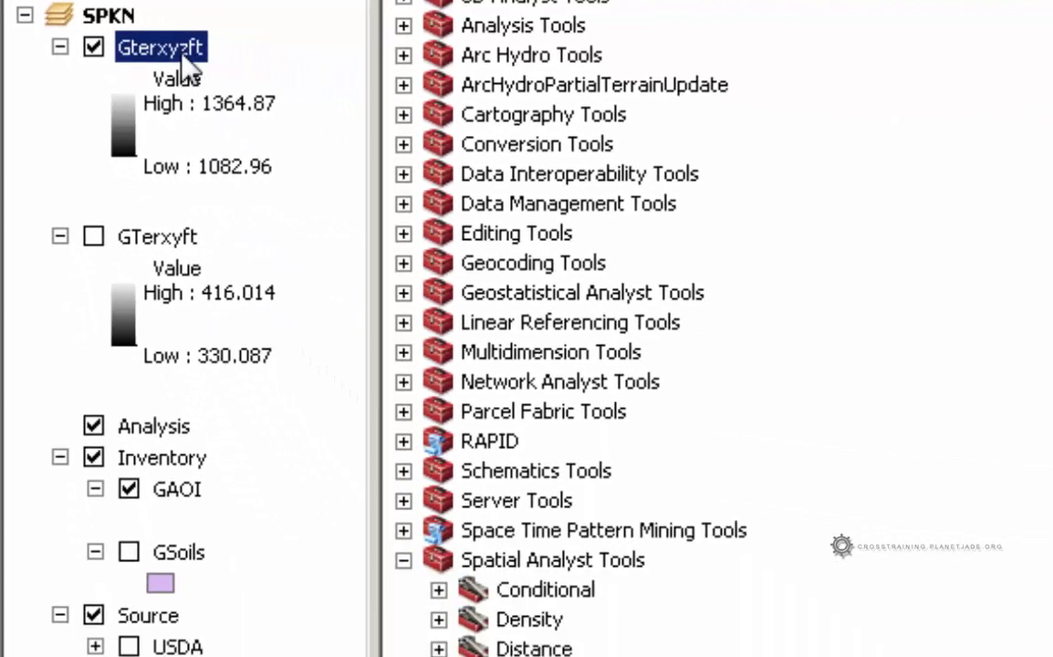
right_click(180, 53)
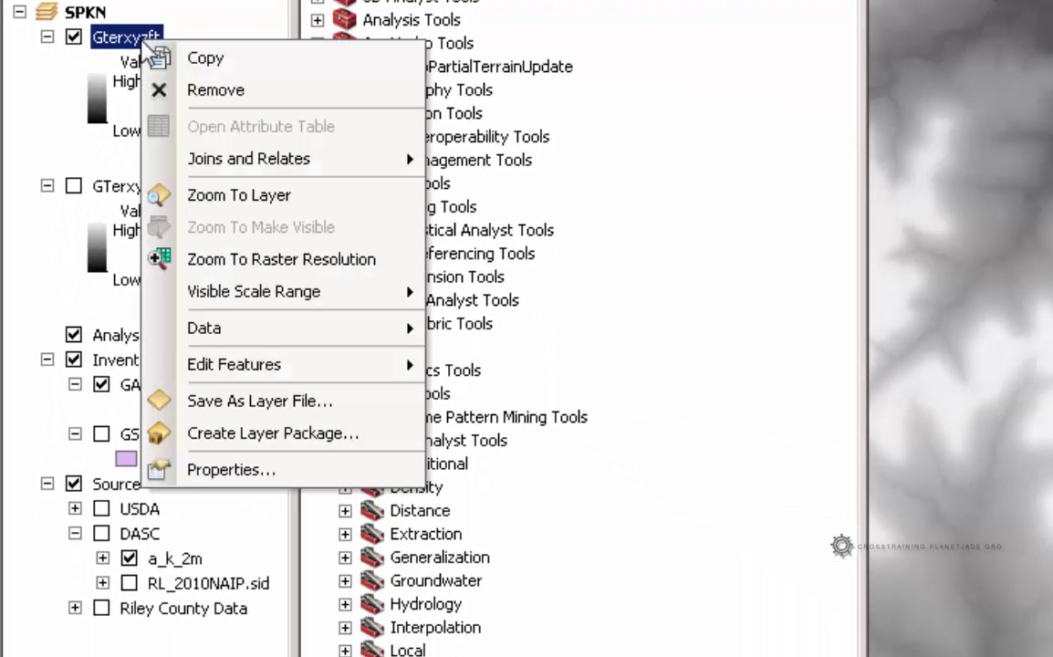
click(244, 472)
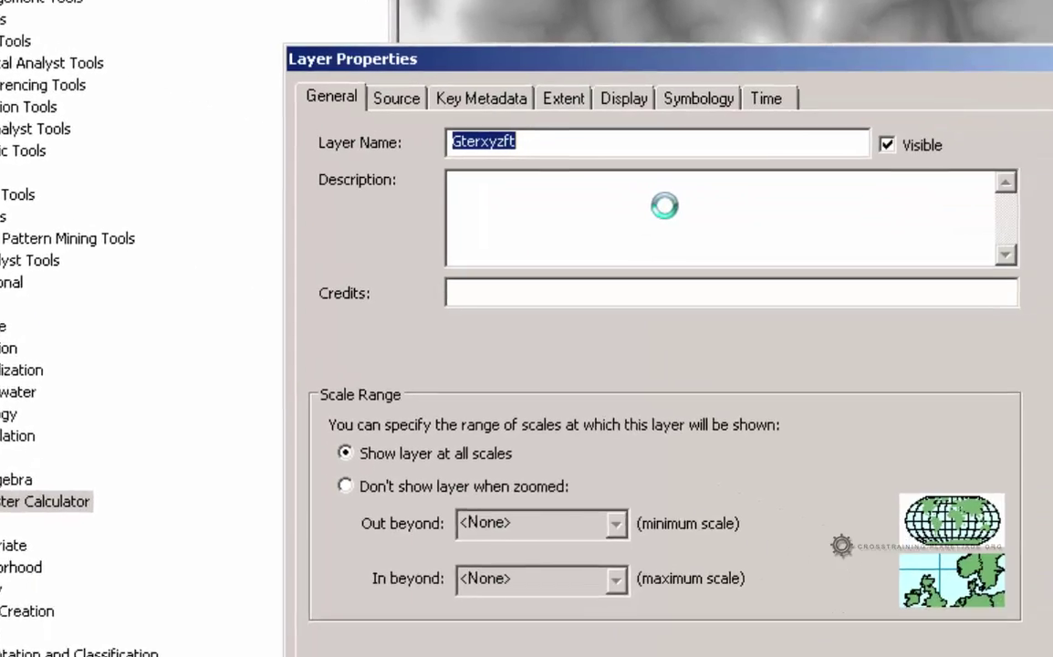
click(396, 98)
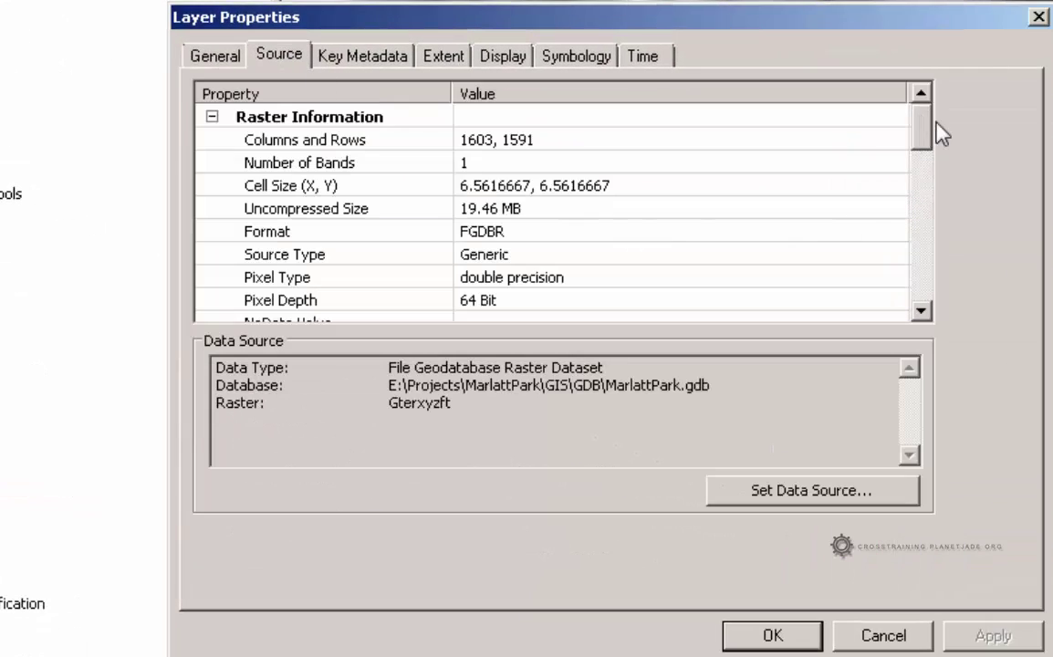
mouse_move(928, 136)
mouse_down()
mouse_move(918, 313)
mouse_move(918, 150)
mouse_up()
click(869, 236)
click(797, 628)
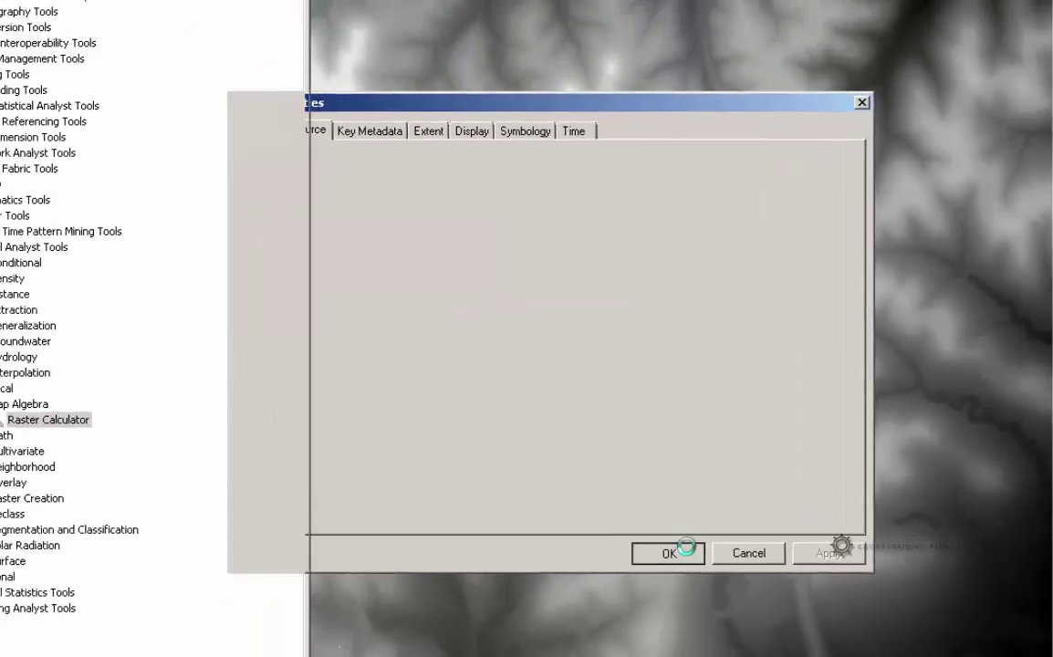